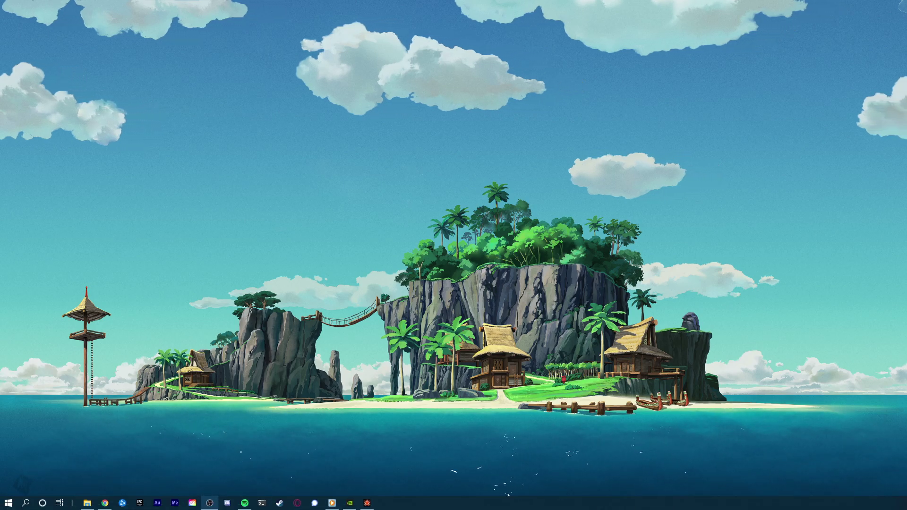
# Toggle the Enlisted launcher, then open Task Manager from the taskbar menu.
pyautogui.click(369, 503)
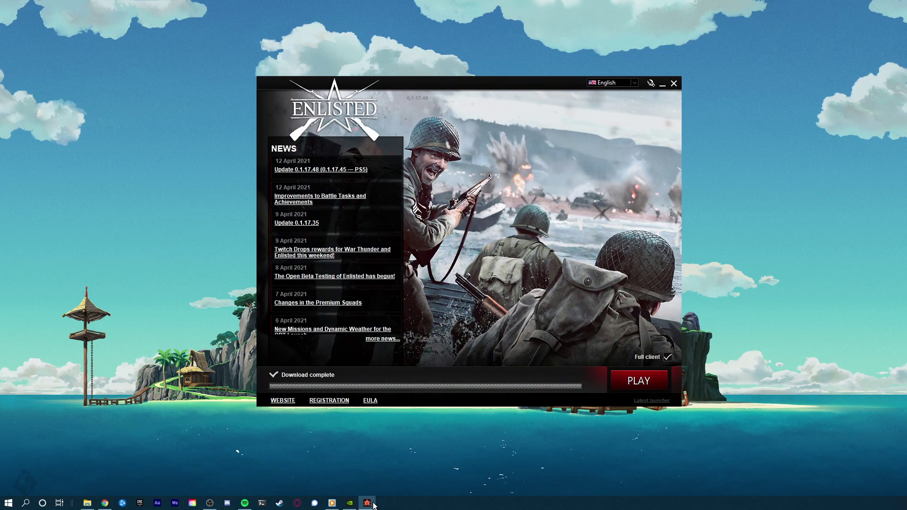
pyautogui.click(369, 504)
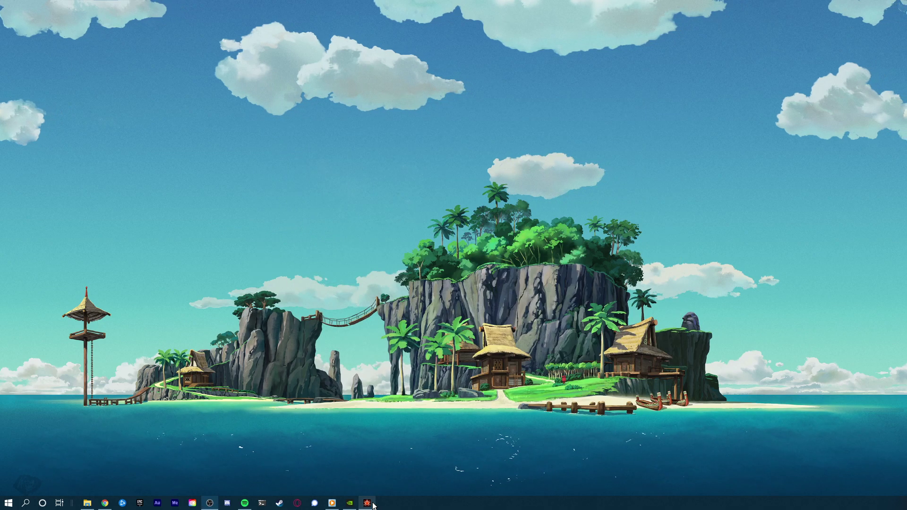
pyautogui.rightClick(414, 502)
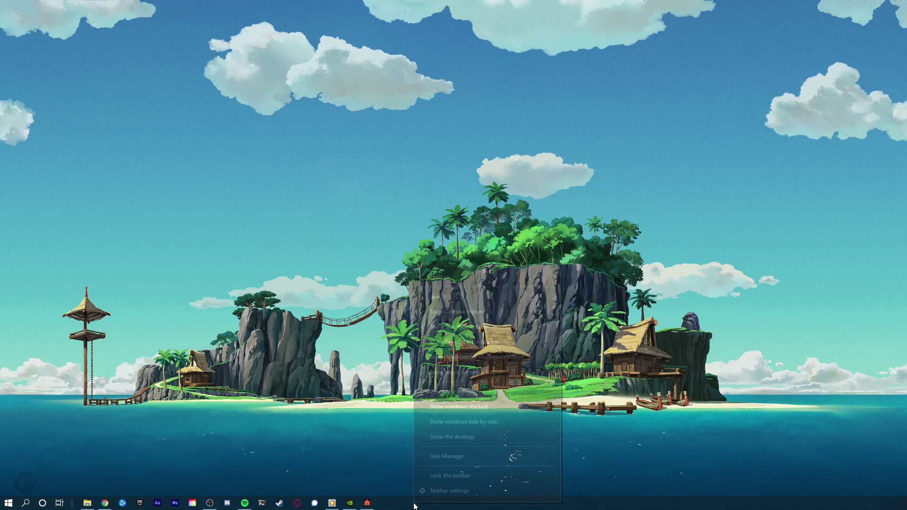
pyautogui.click(485, 460)
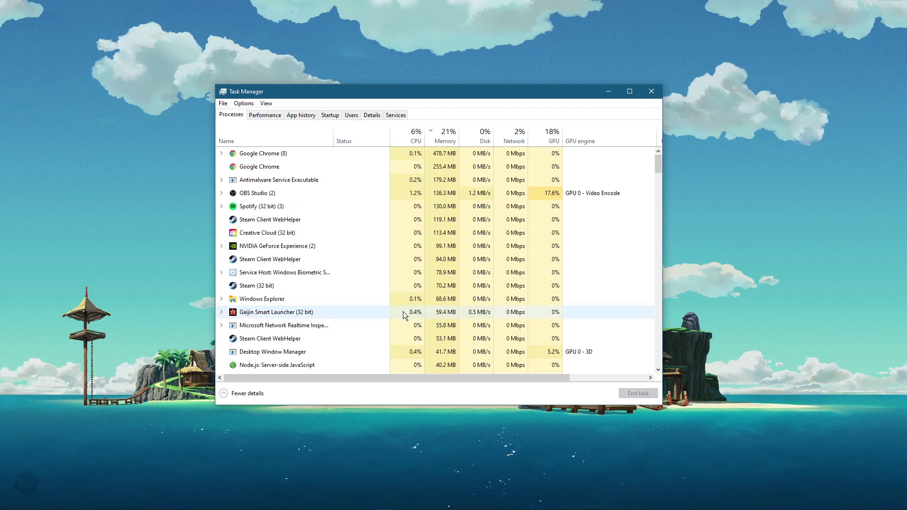
# Review actions for the Google Chrome, Creative Cloud and Steam Client WebHelper processes.
pyautogui.click(288, 153)
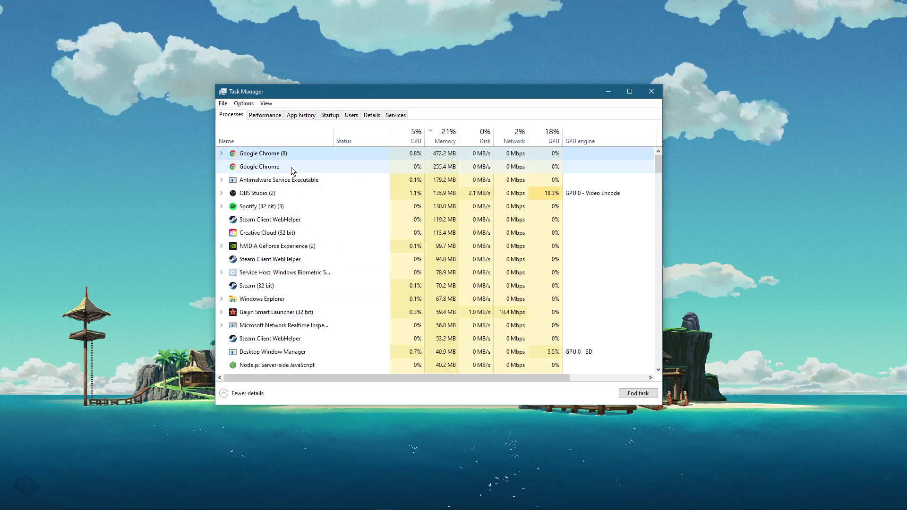
pyautogui.rightClick(349, 159)
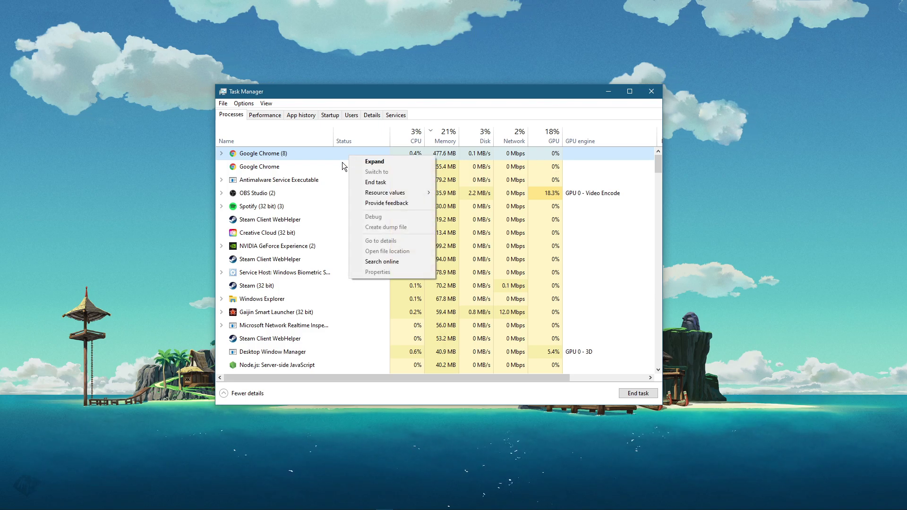
pyautogui.click(313, 221)
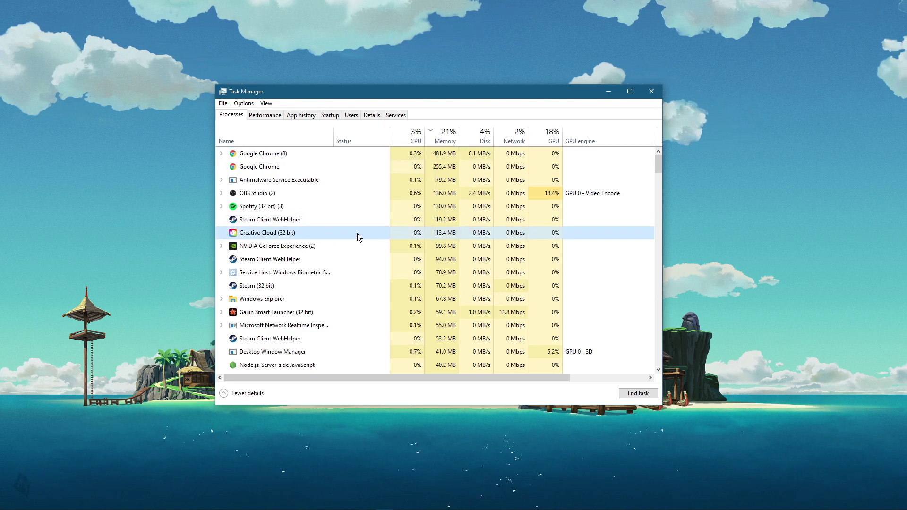
pyautogui.rightClick(372, 236)
pyautogui.click(312, 221)
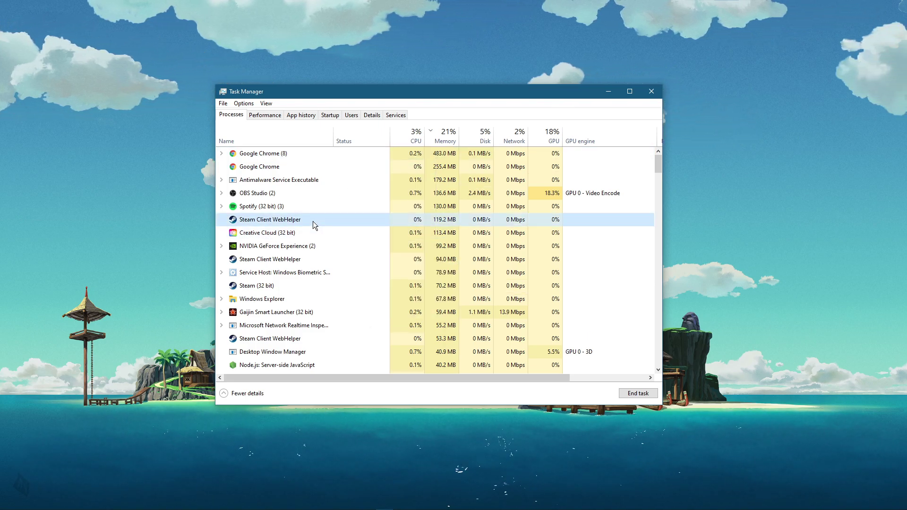
pyautogui.rightClick(360, 225)
pyautogui.click(344, 221)
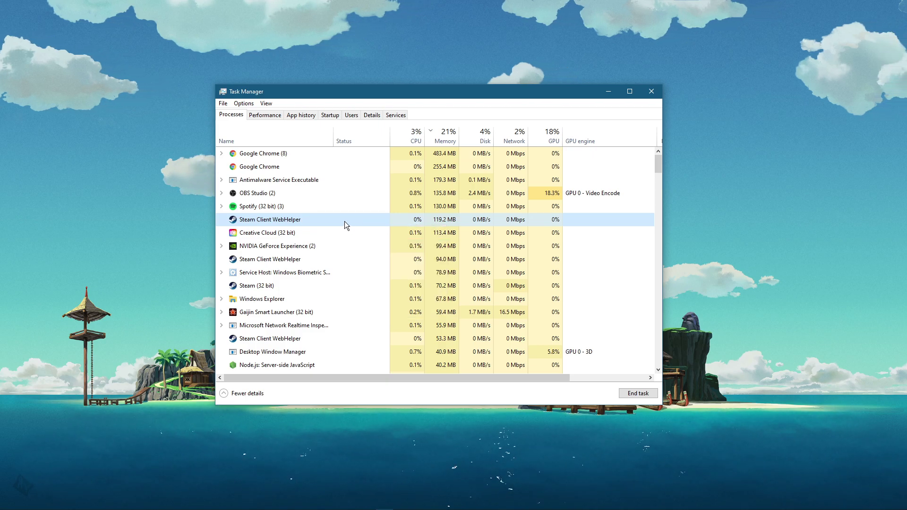
# Review actions for the OBS Studio, Creative Cloud and Steam (32 bit) processes.
pyautogui.click(353, 198)
pyautogui.rightClick(353, 198)
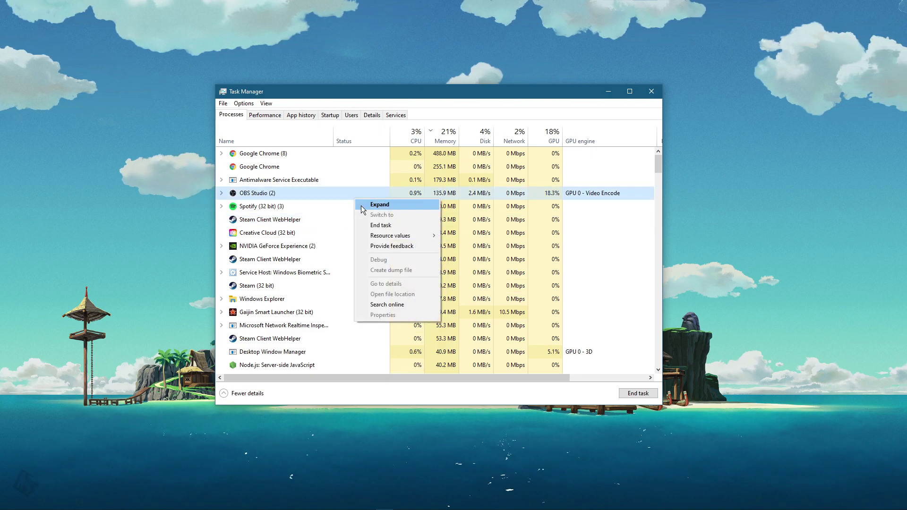
pyautogui.click(333, 228)
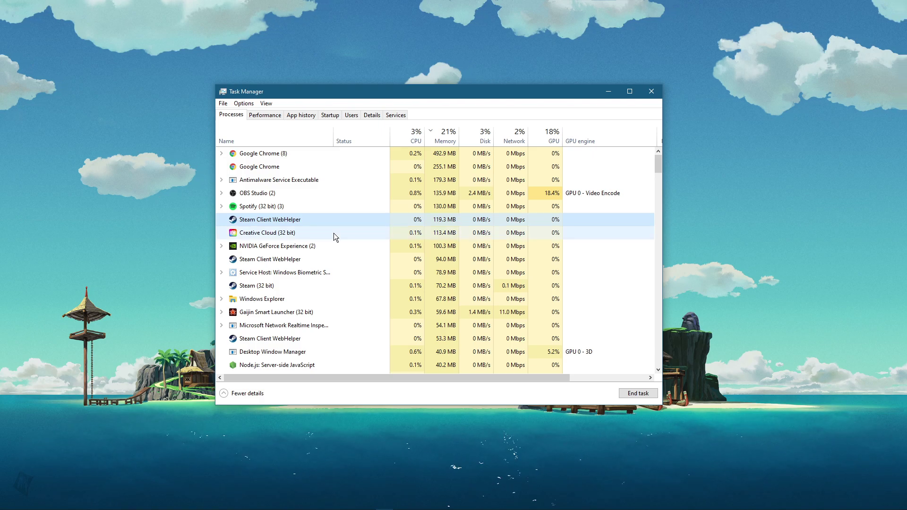
pyautogui.click(334, 233)
pyautogui.scroll(-1, 363, 239)
pyautogui.scroll(-2, 363, 240)
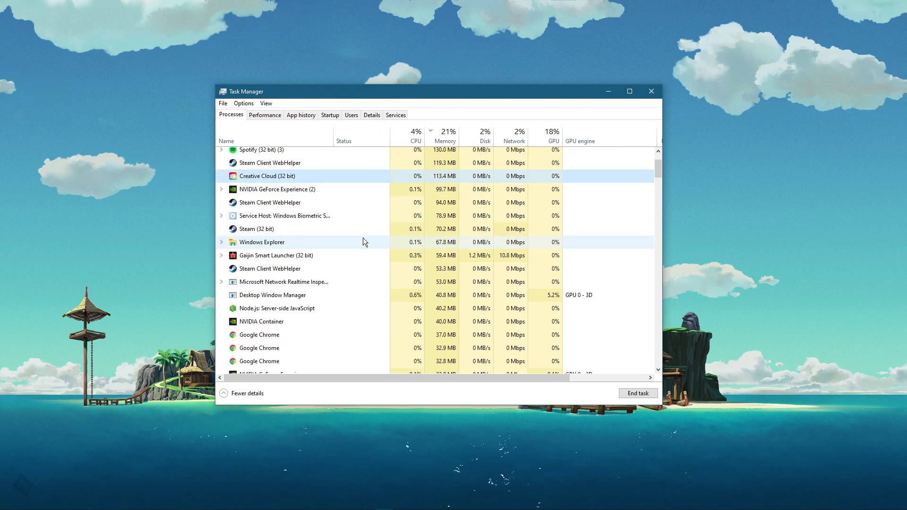
pyautogui.scroll(-1, 362, 239)
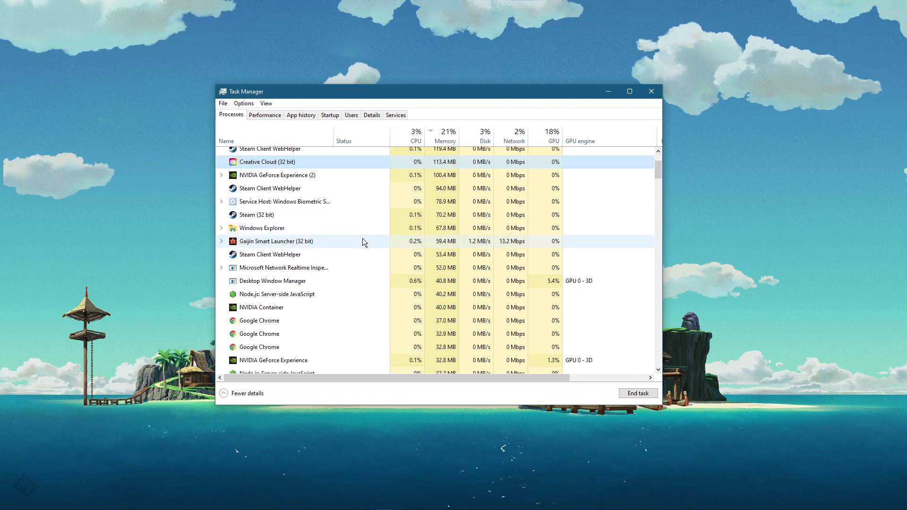
pyautogui.click(365, 214)
pyautogui.rightClick(365, 218)
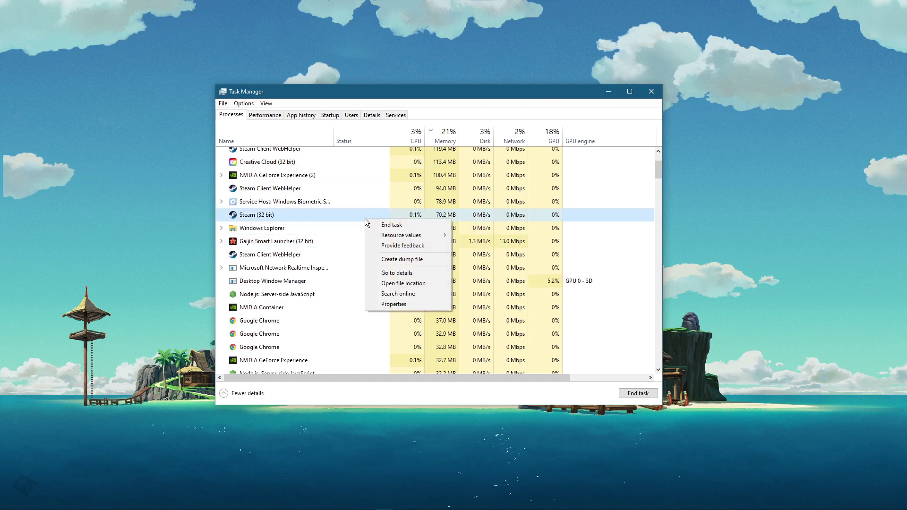
pyautogui.click(349, 212)
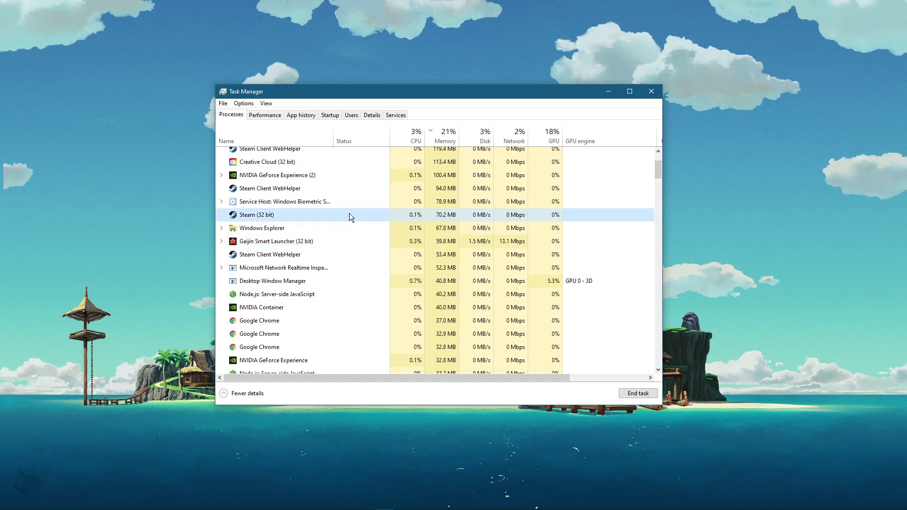
# Close Task Manager and open Firewall & network protection through a 'firewall' search.
pyautogui.click(649, 96)
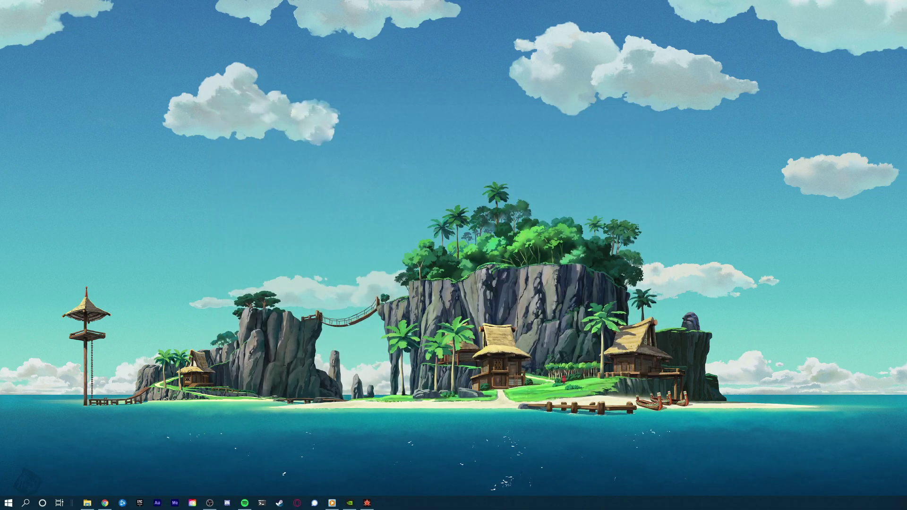
pyautogui.press('super')
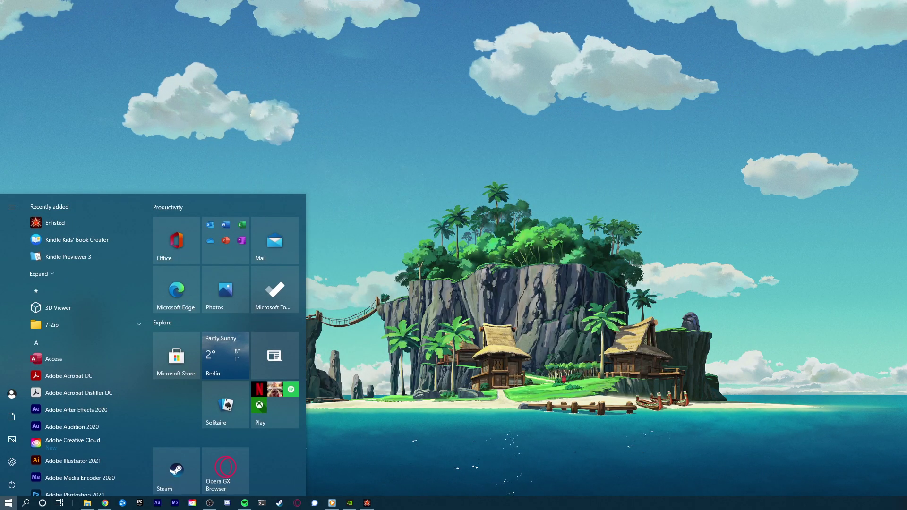
pyautogui.write('firewall')
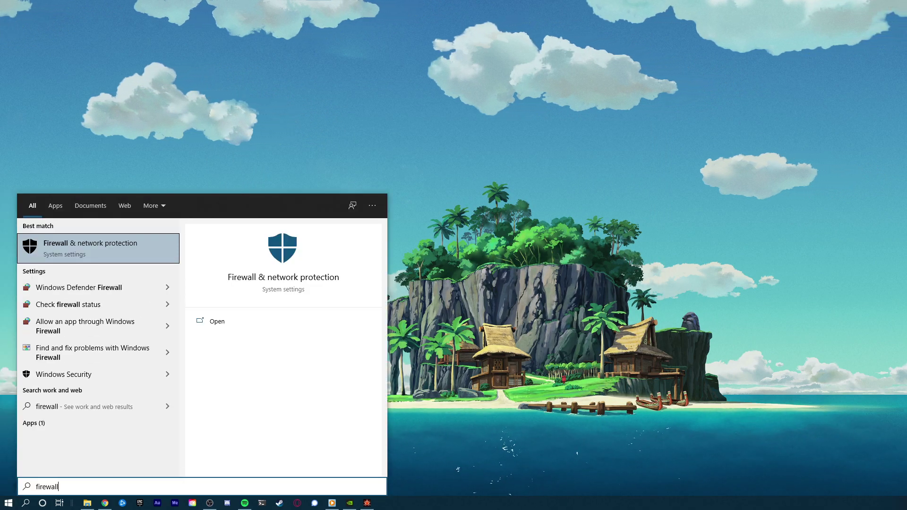
pyautogui.press('Return')
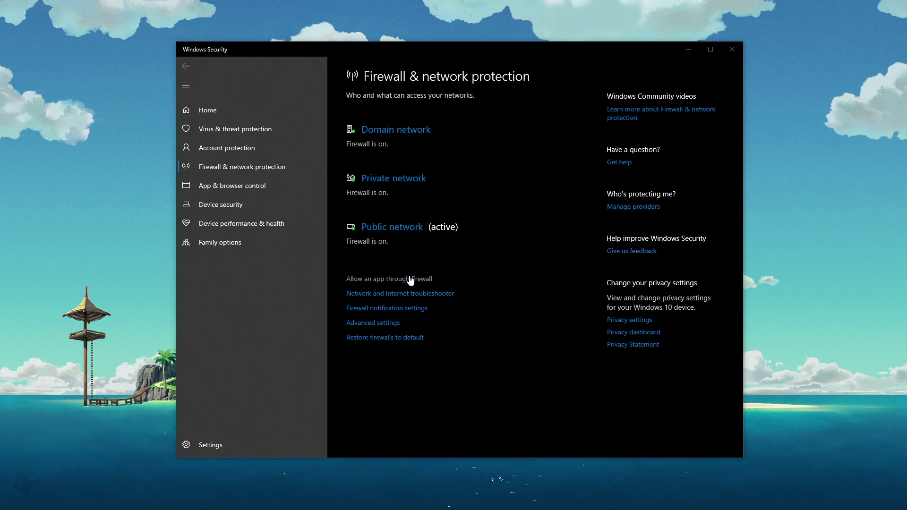
# Open the firewall's allowed apps list, close Windows Security, unlock editing and start adding an app.
pyautogui.click(395, 282)
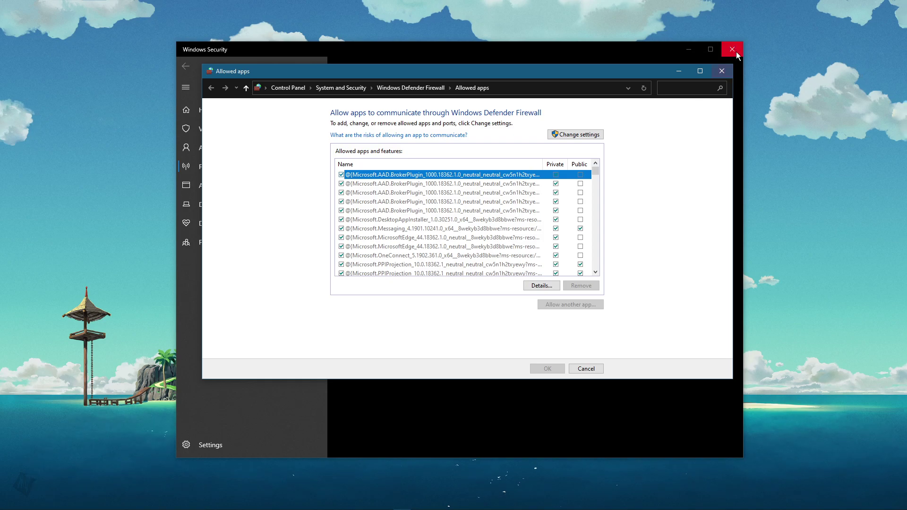
pyautogui.click(733, 50)
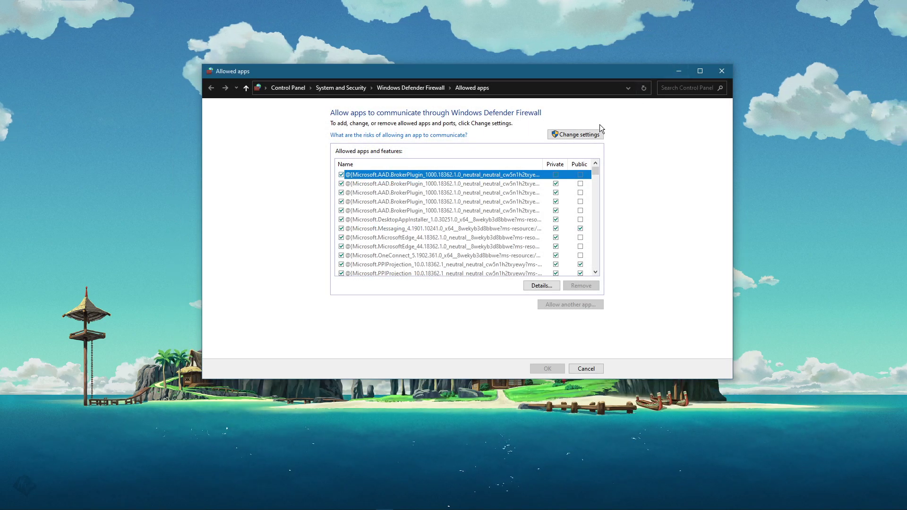
pyautogui.click(579, 135)
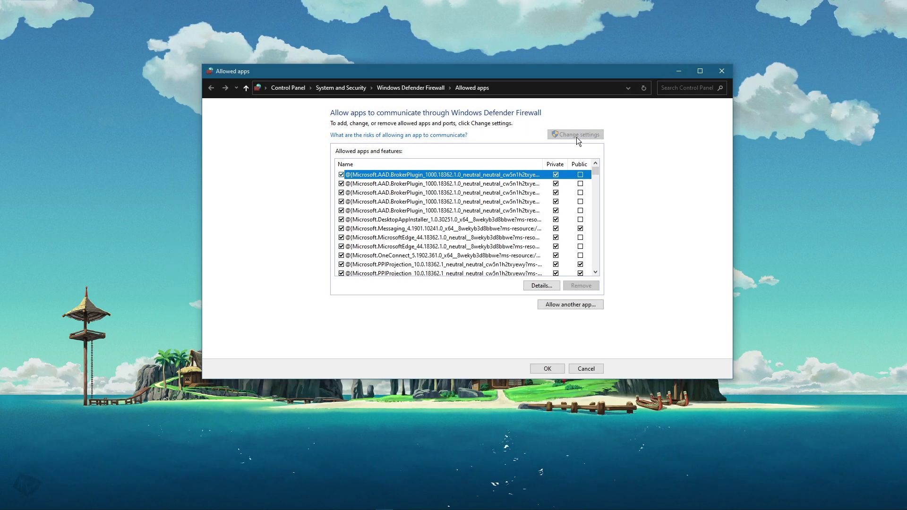
pyautogui.click(557, 303)
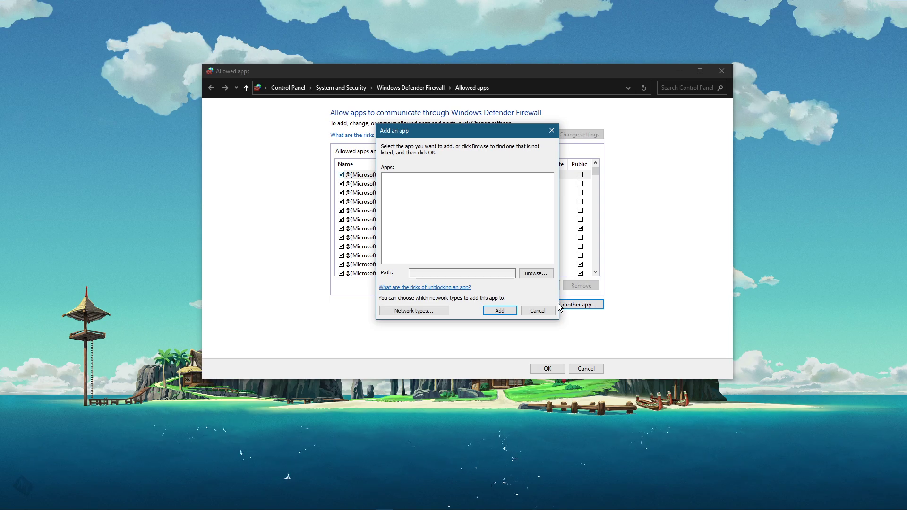
# Browse to D:\Program Files (x86)\Enlisted\win64 and choose the enlisted executable.
pyautogui.click(523, 274)
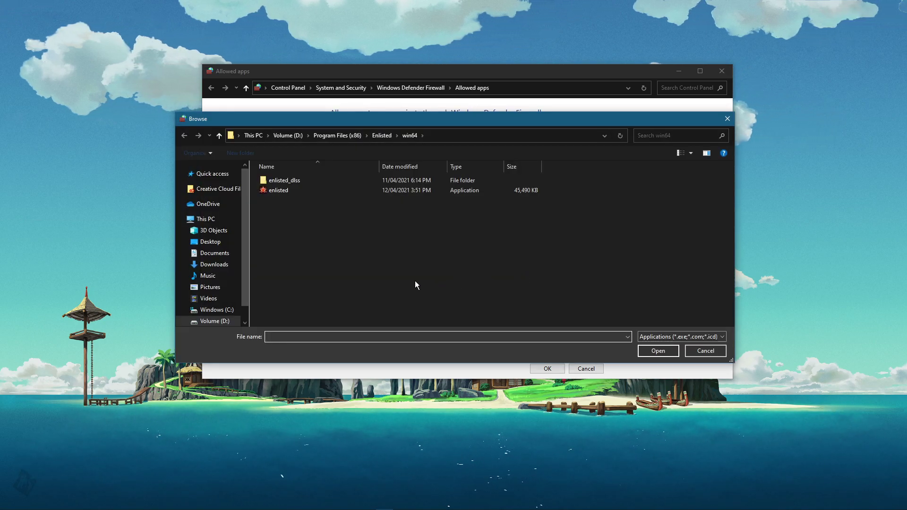
pyautogui.click(214, 321)
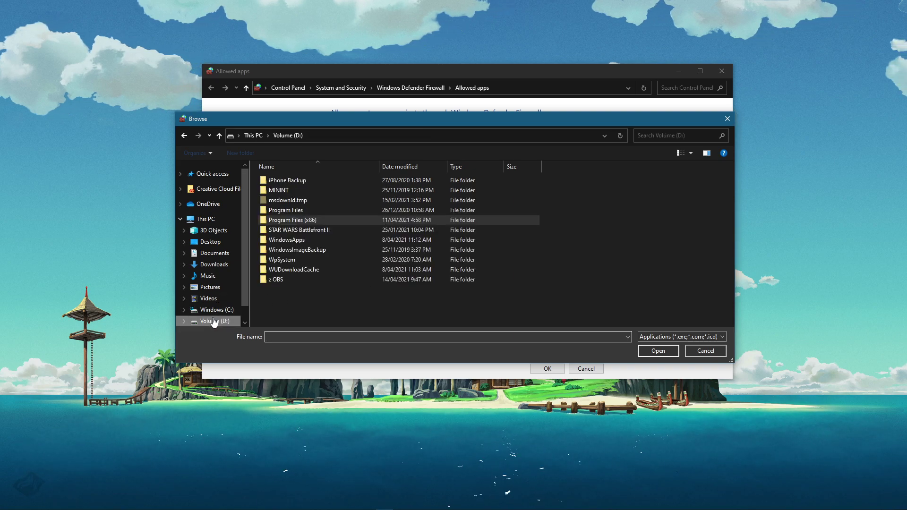
pyautogui.scroll(-1, 213, 322)
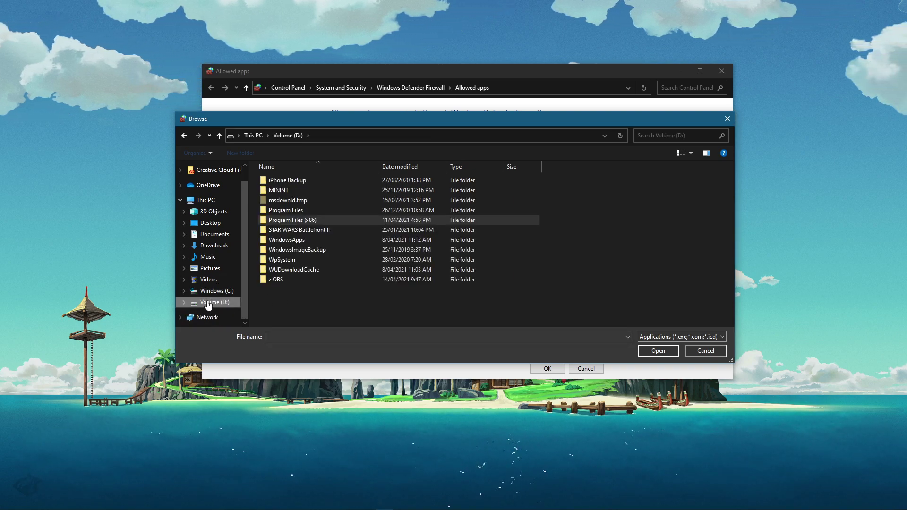
pyautogui.doubleClick(354, 219)
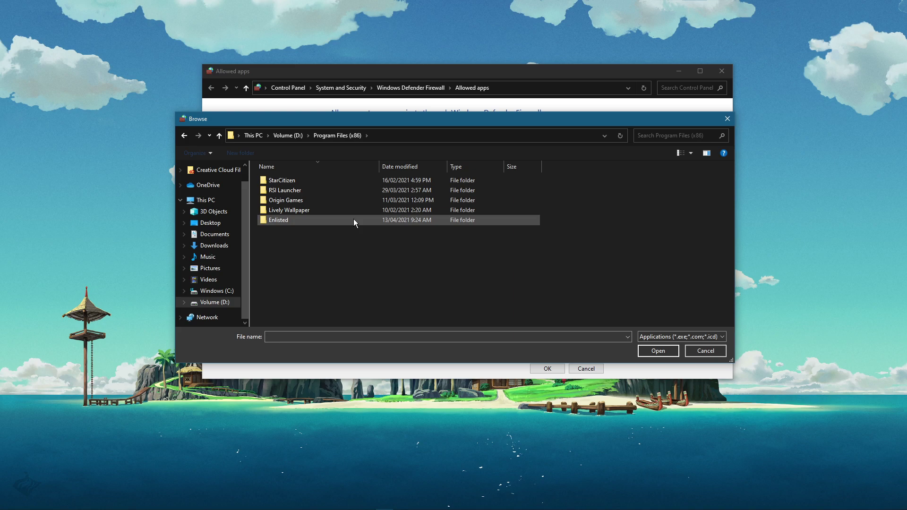
pyautogui.doubleClick(354, 220)
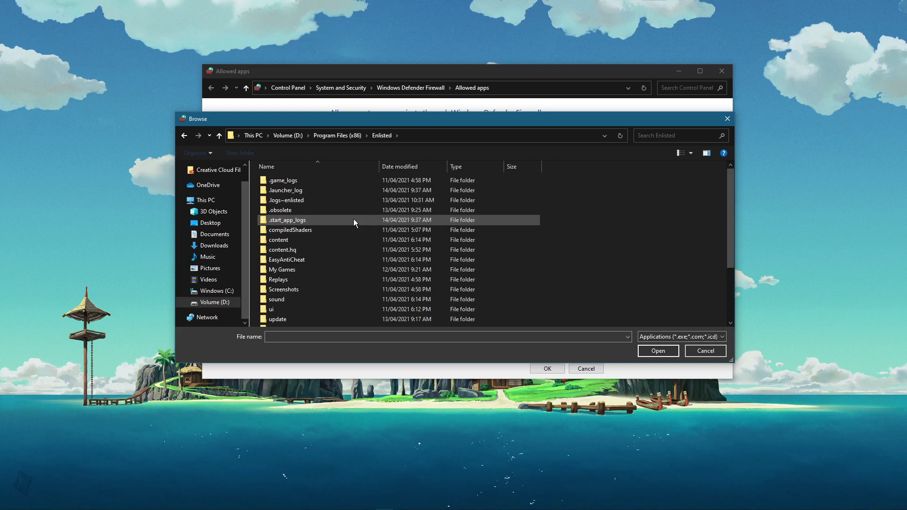
pyautogui.scroll(-3, 354, 220)
pyautogui.doubleClick(328, 262)
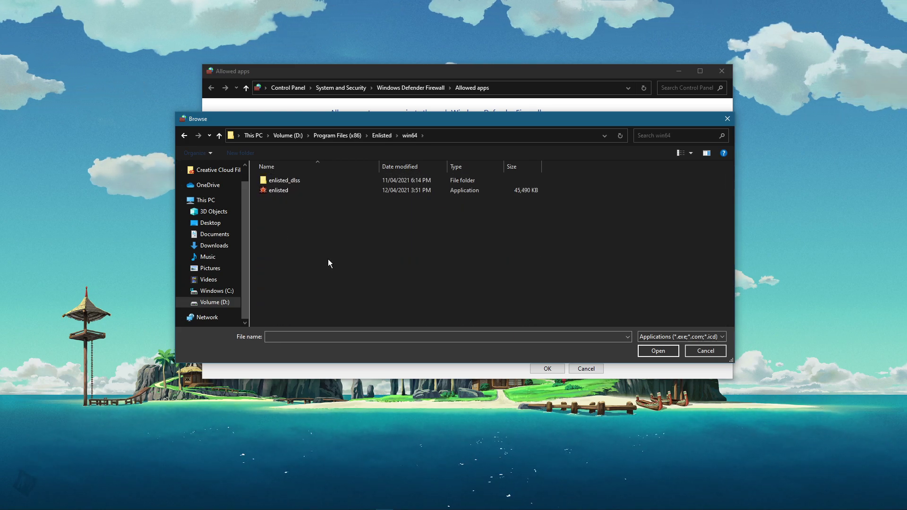
pyautogui.click(280, 190)
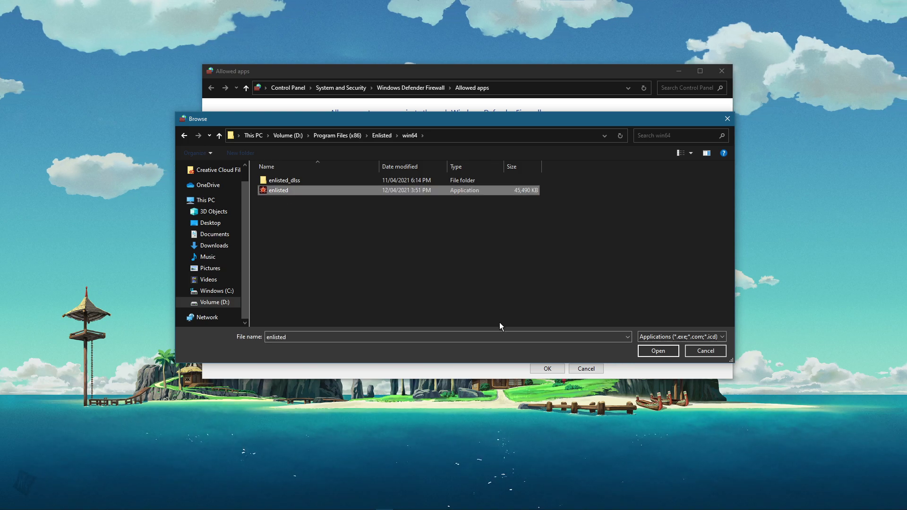
pyautogui.click(669, 355)
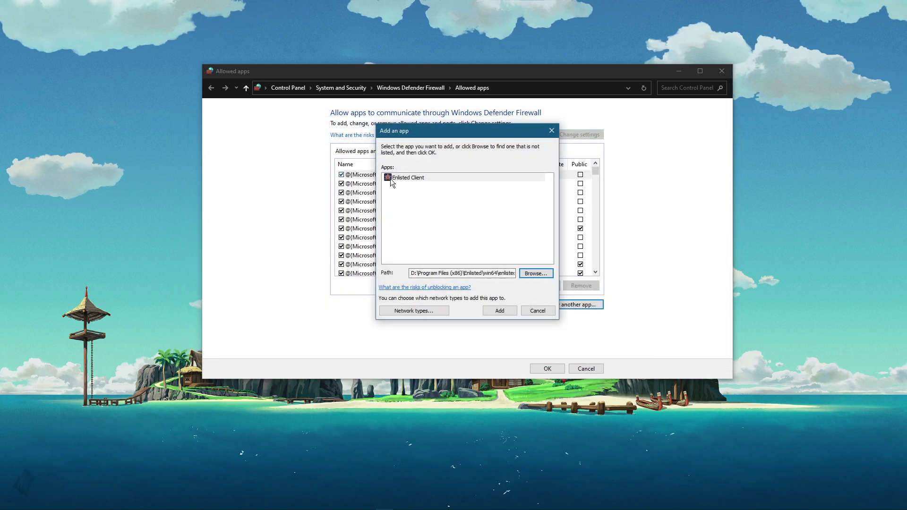
# Add Enlisted Client and locate its entry in the allowed apps list.
pyautogui.click(500, 311)
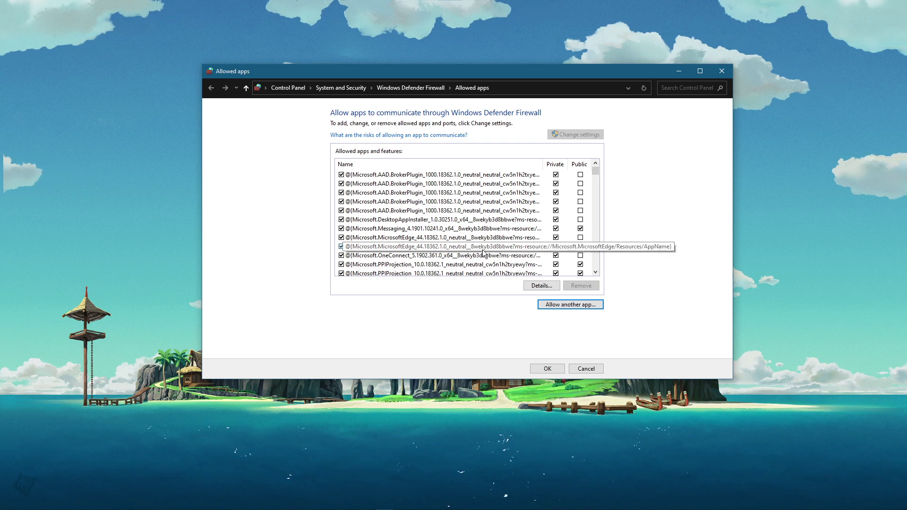
pyautogui.click(481, 202)
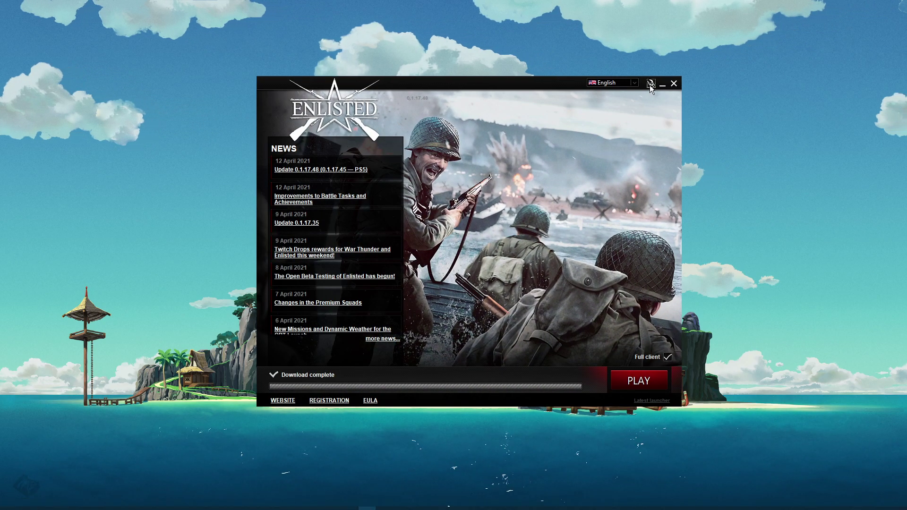
# Open the launcher's Advanced Settings for Check files, then close the panel and launcher.
pyautogui.click(650, 85)
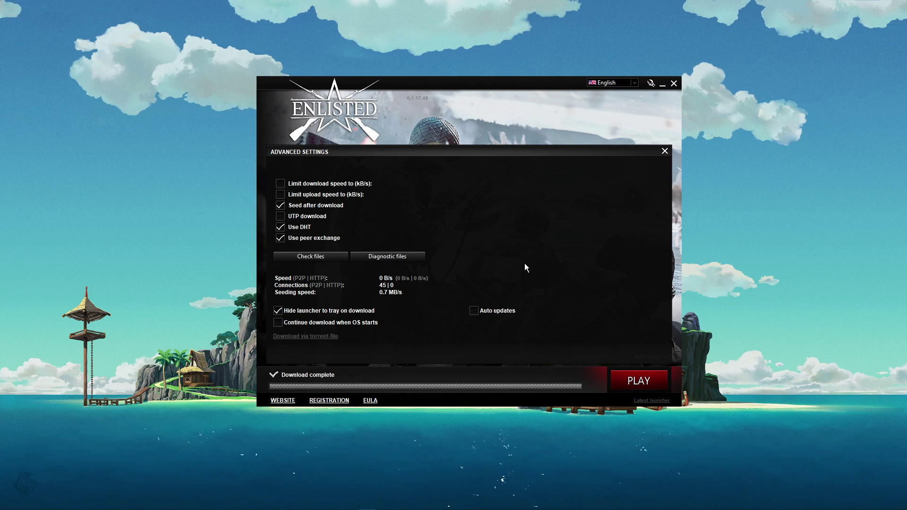
pyautogui.click(664, 151)
pyautogui.click(661, 84)
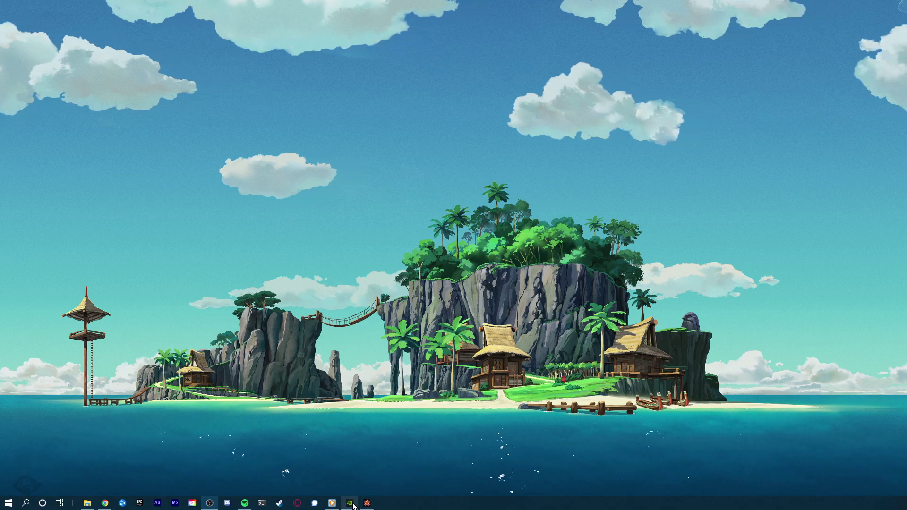
# Open GeForce Experience on Drivers and expand the installed 461.92 driver details.
pyautogui.click(350, 503)
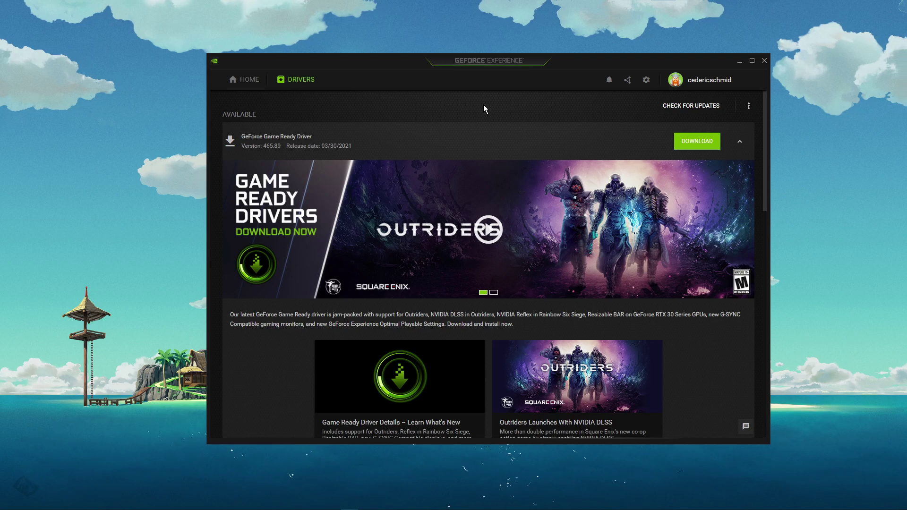
pyautogui.click(739, 142)
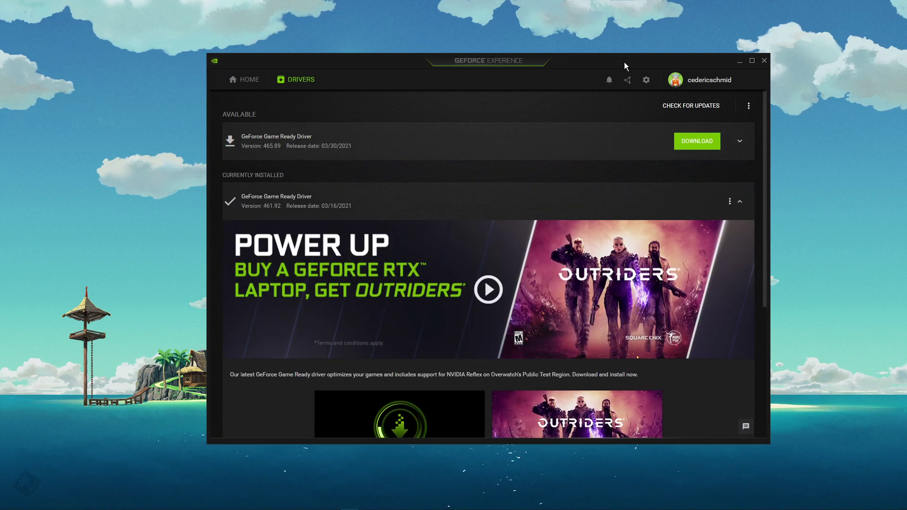
pyautogui.moveTo(624, 62); pyautogui.dragTo(601, 60)
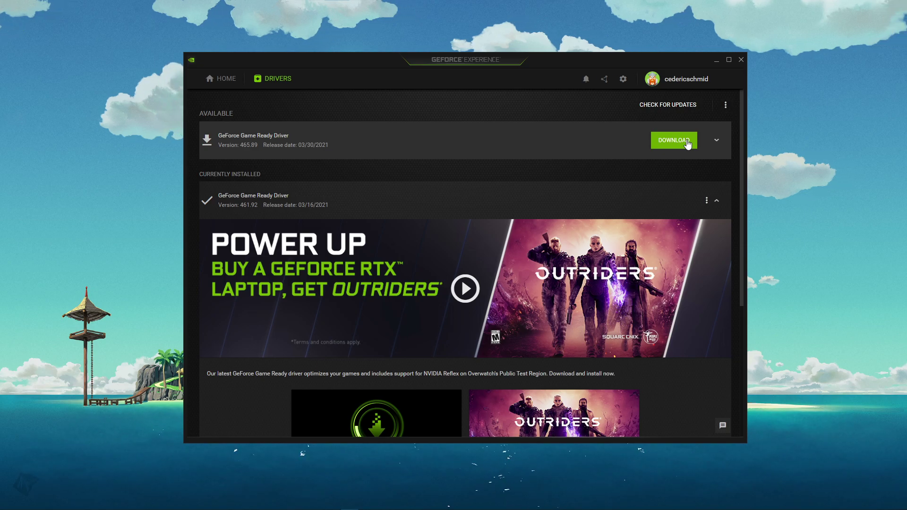
# Minimize GeForce Experience and open Windows Update settings through an 'update' search.
pyautogui.click(716, 62)
pyautogui.press('super')
pyautogui.write('update')
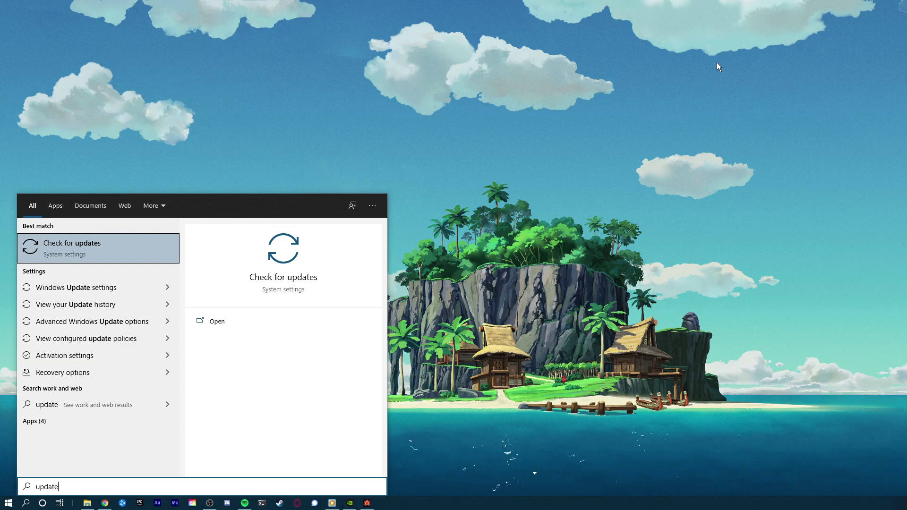
pyautogui.press('Return')
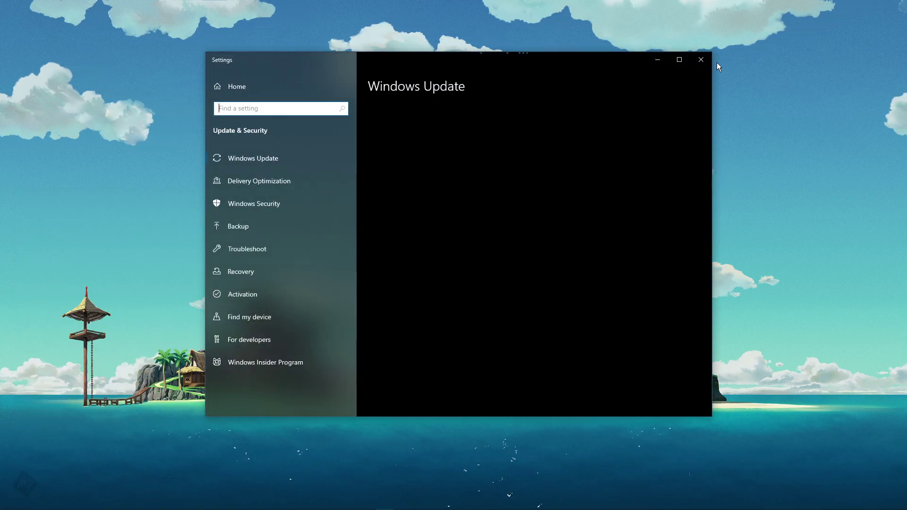